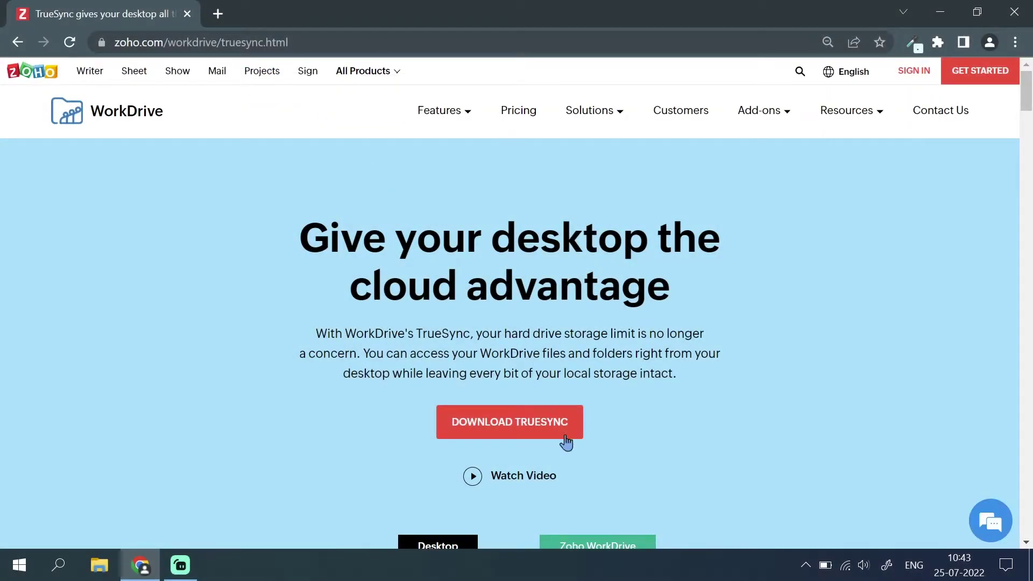
Download the TrueSync .msi installer from WorkDrive and run it to install TrueSync 3.5.40.
{"action": "left_click", "coordinate": [565, 436]}
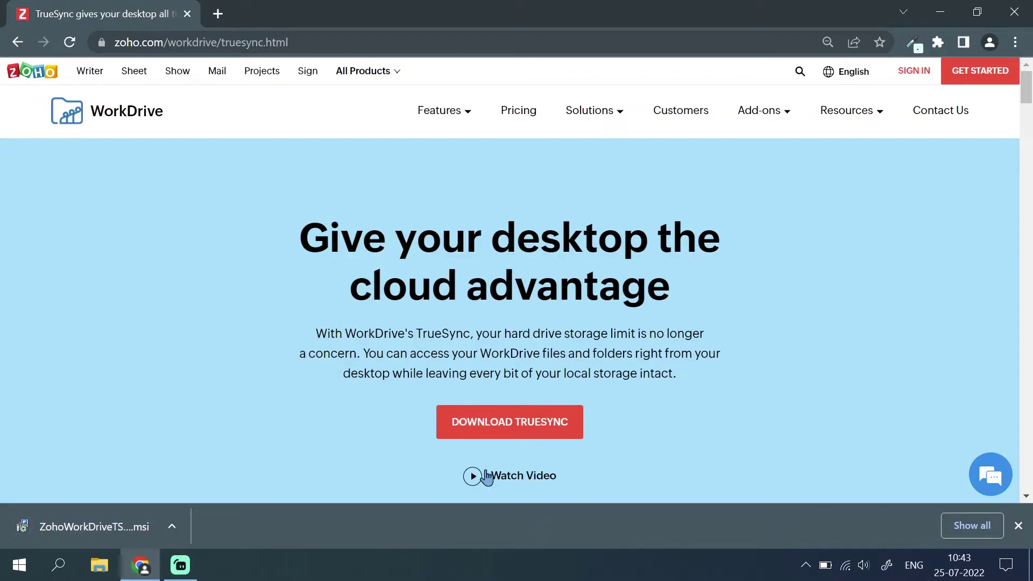
{"action": "left_click", "coordinate": [125, 526]}
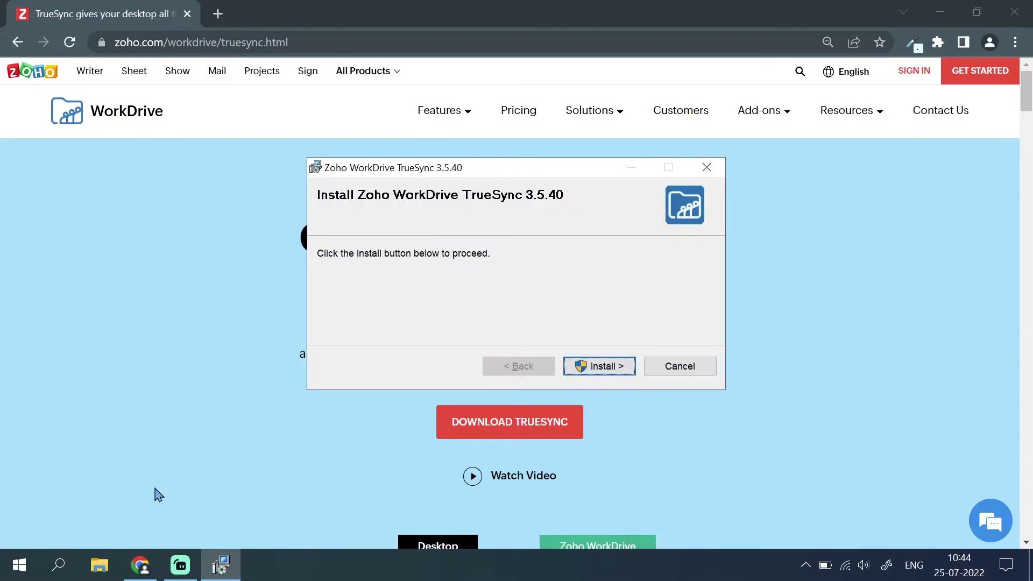
{"action": "left_click", "coordinate": [601, 368]}
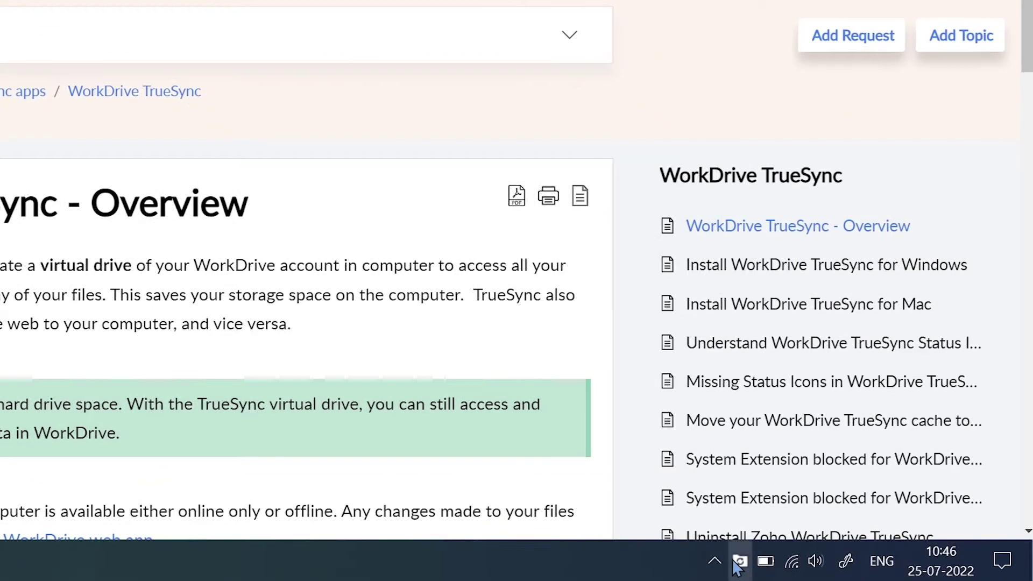
Sign in to TrueSync with the account e-mail and password, then start syncing the Z: drive.
{"action": "left_click", "coordinate": [769, 563]}
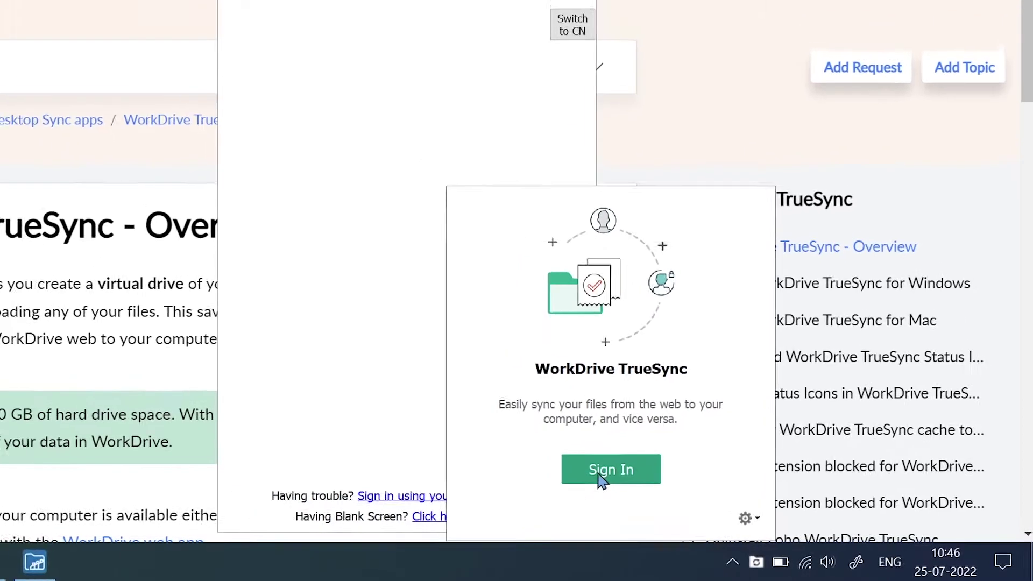
{"action": "left_click", "coordinate": [610, 464]}
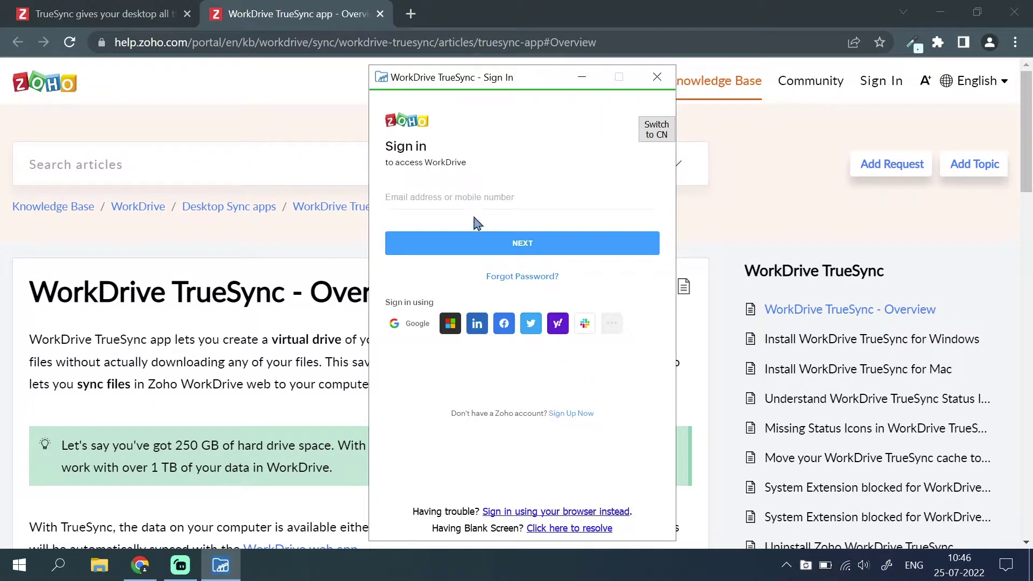
{"action": "left_click", "coordinate": [467, 201]}
{"action": "key", "text": "Return"}
{"action": "key", "text": "ctrl+v"}
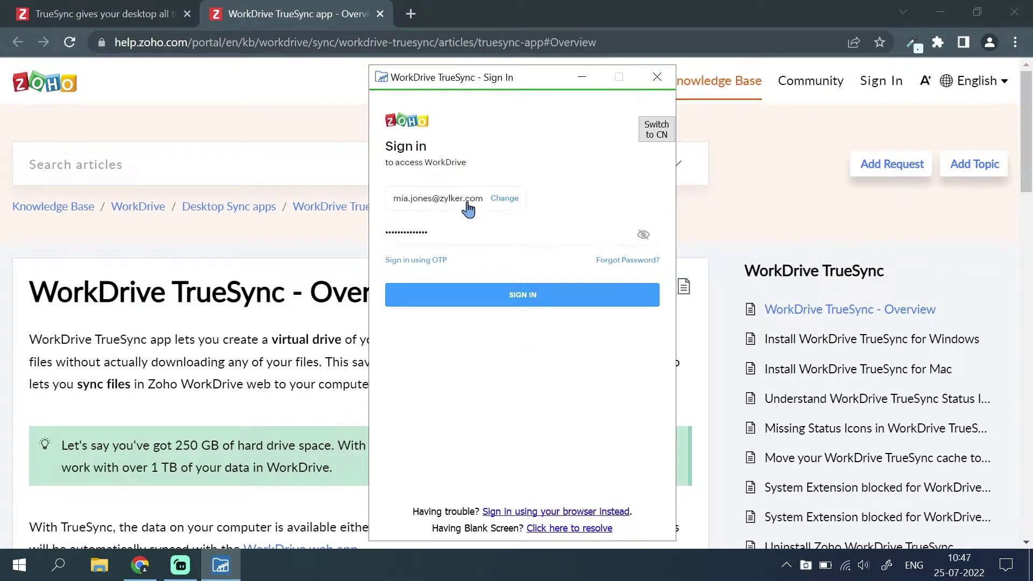
{"action": "key", "text": "Return"}
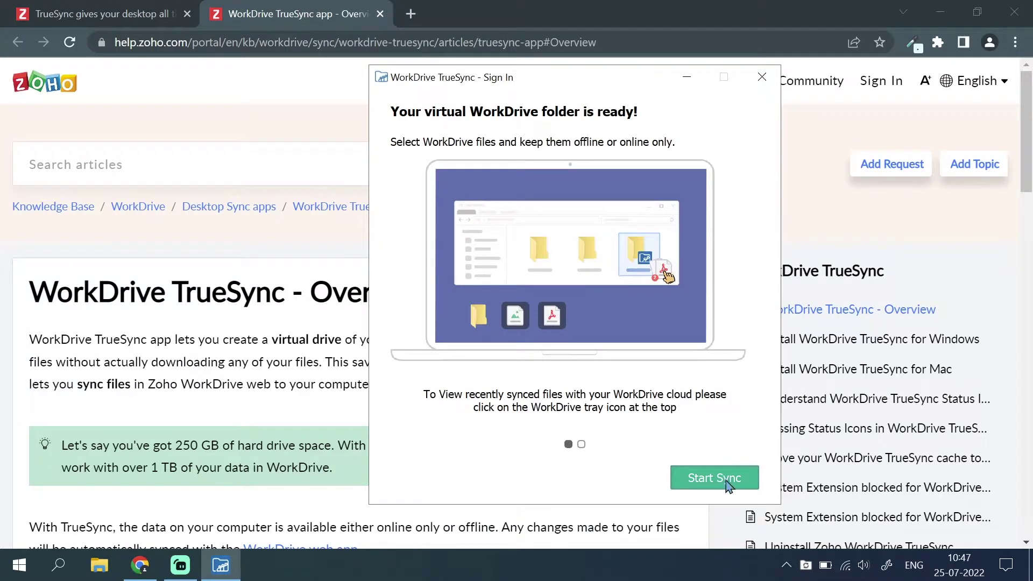
{"action": "left_click", "coordinate": [715, 479]}
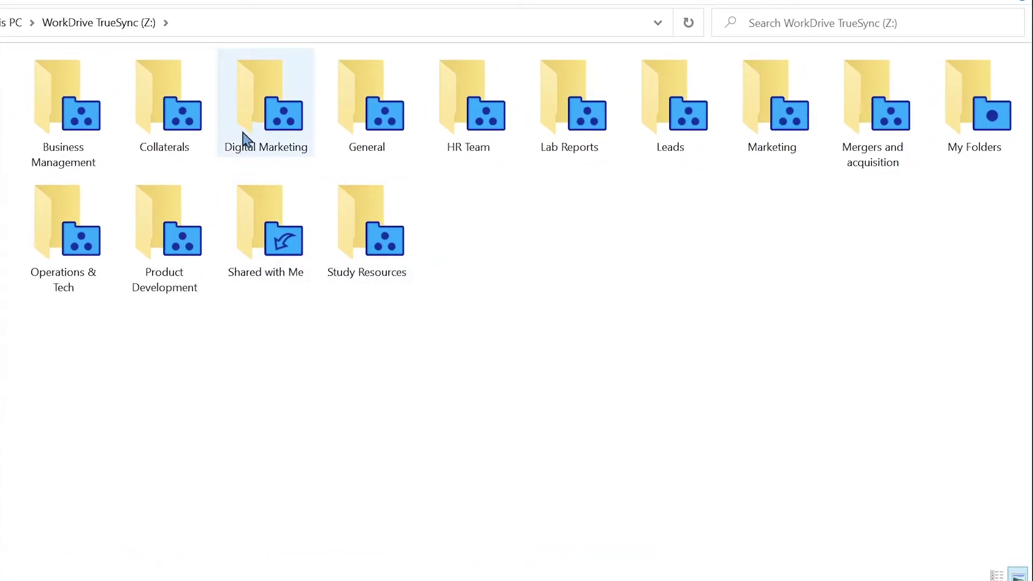
Open the Digital Marketing folder on Z: and select the Hybrid work model document.
{"action": "double_click", "coordinate": [243, 132]}
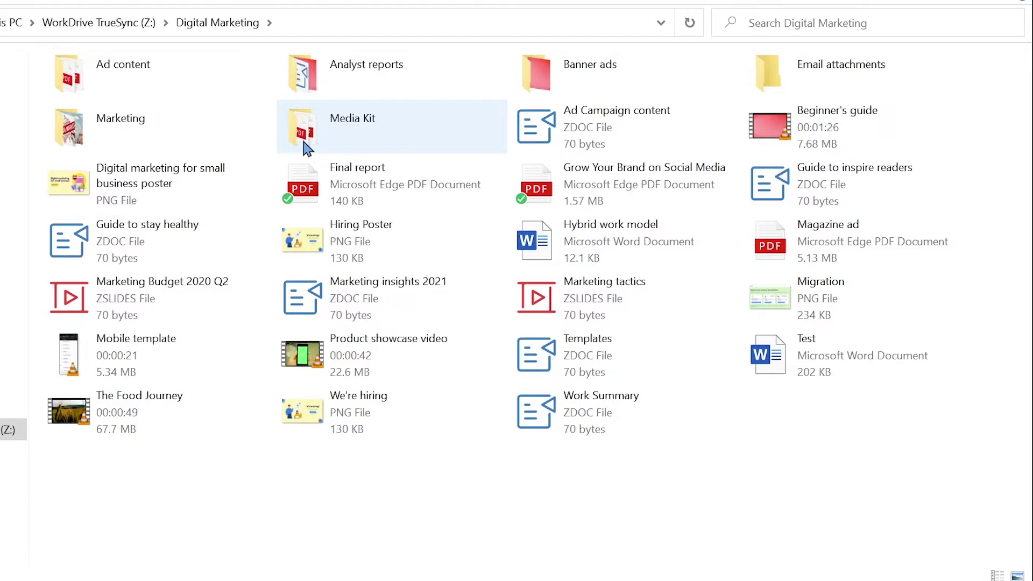
{"action": "left_click", "coordinate": [584, 249]}
Open Hybrid work model in Word and paste the team illustration below its opening paragraph.
{"action": "double_click", "coordinate": [584, 249]}
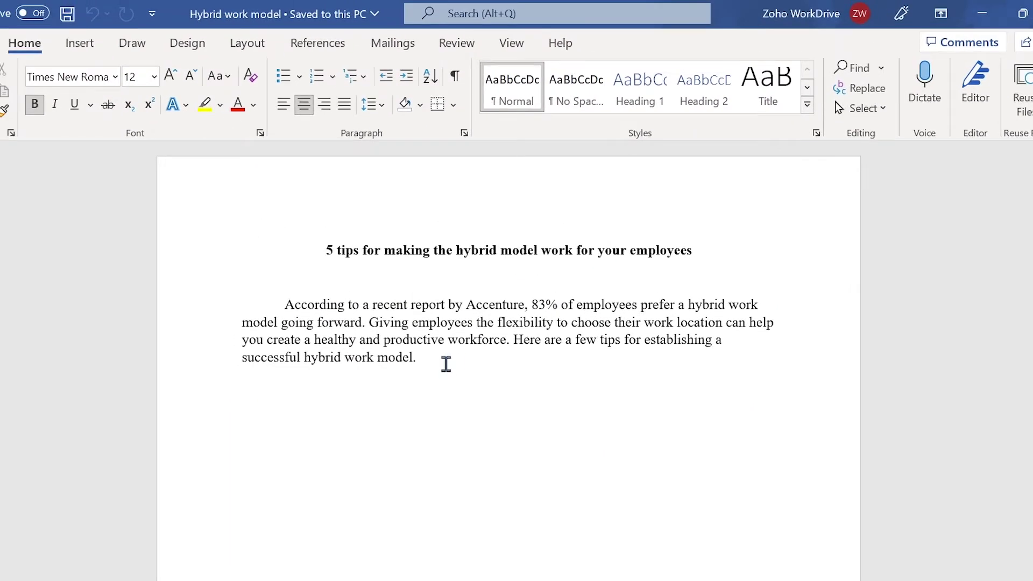
{"action": "left_click", "coordinate": [446, 365]}
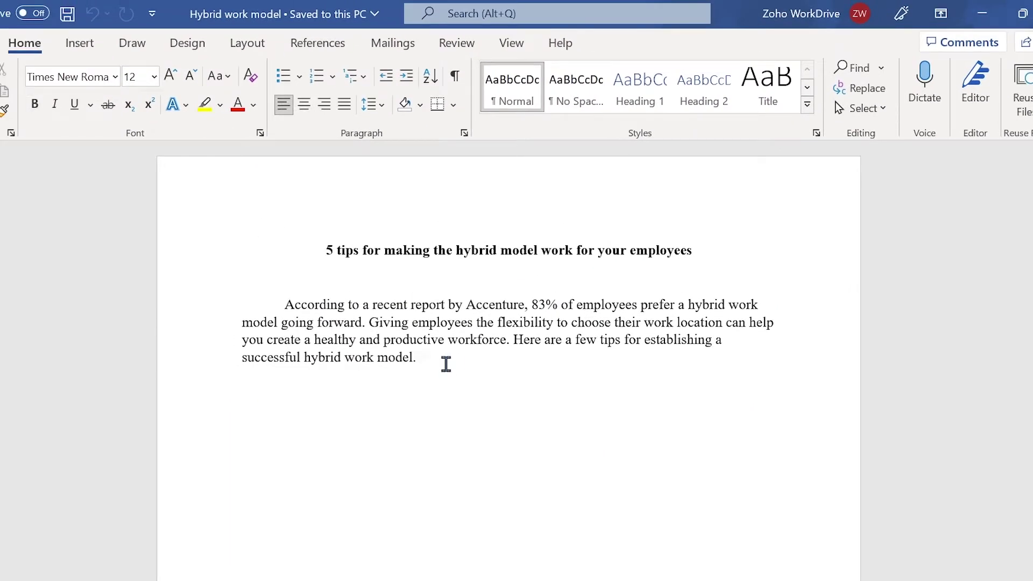
{"action": "key", "text": "Return"}
{"action": "key", "text": "Return"}
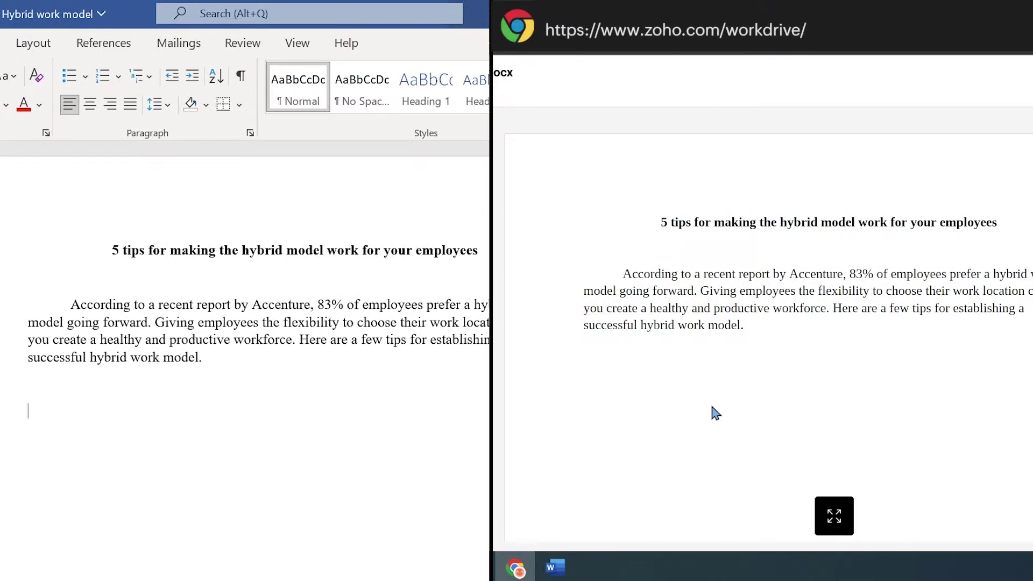
{"action": "key", "text": "ctrl+v"}
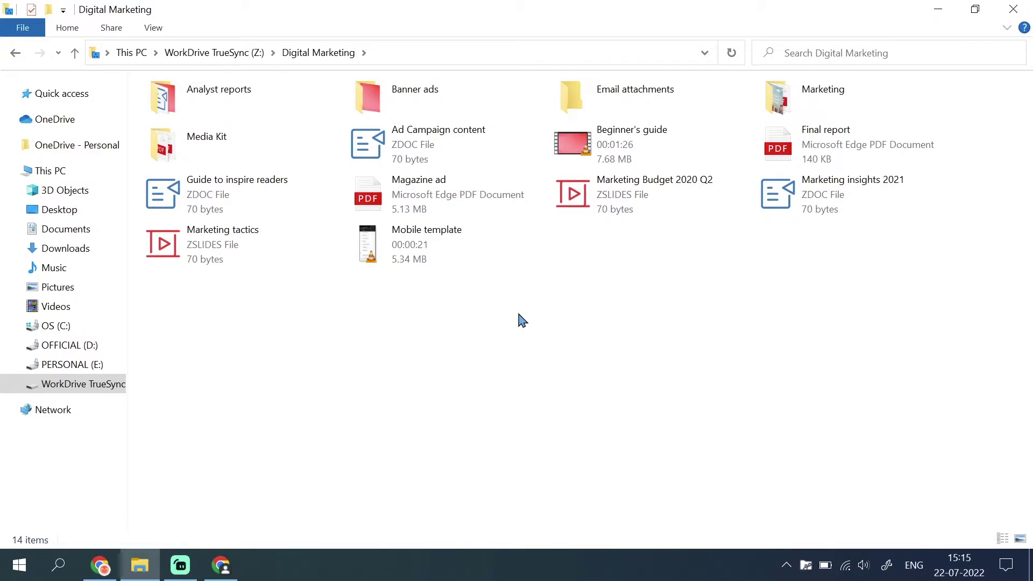
Create a new folder named 'Ad content' inside Digital Marketing.
{"action": "right_click", "coordinate": [522, 320]}
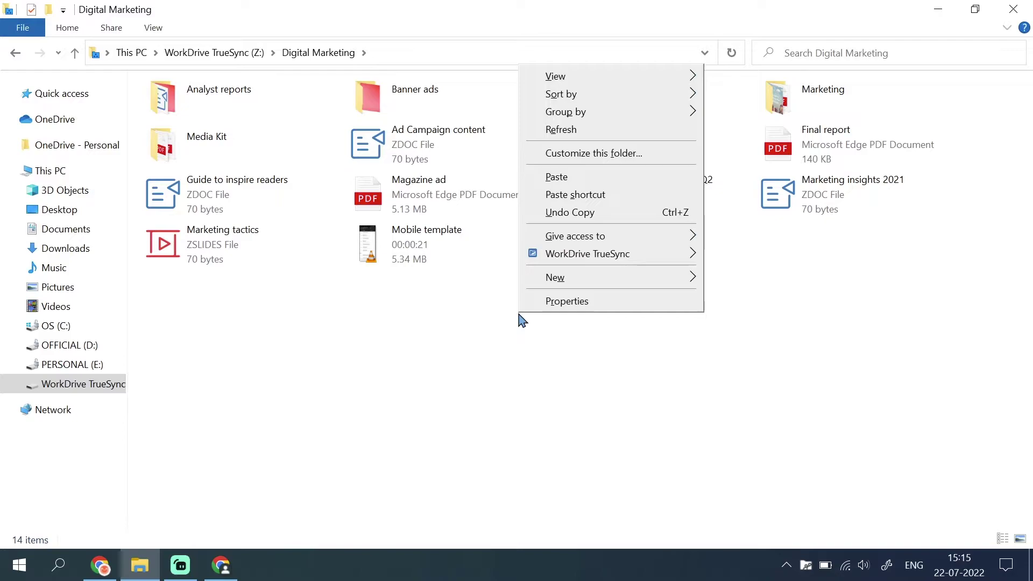
{"action": "mouse_move", "coordinate": [604, 281]}
{"action": "left_click", "coordinate": [731, 279]}
{"action": "type", "text": "Ad content"}
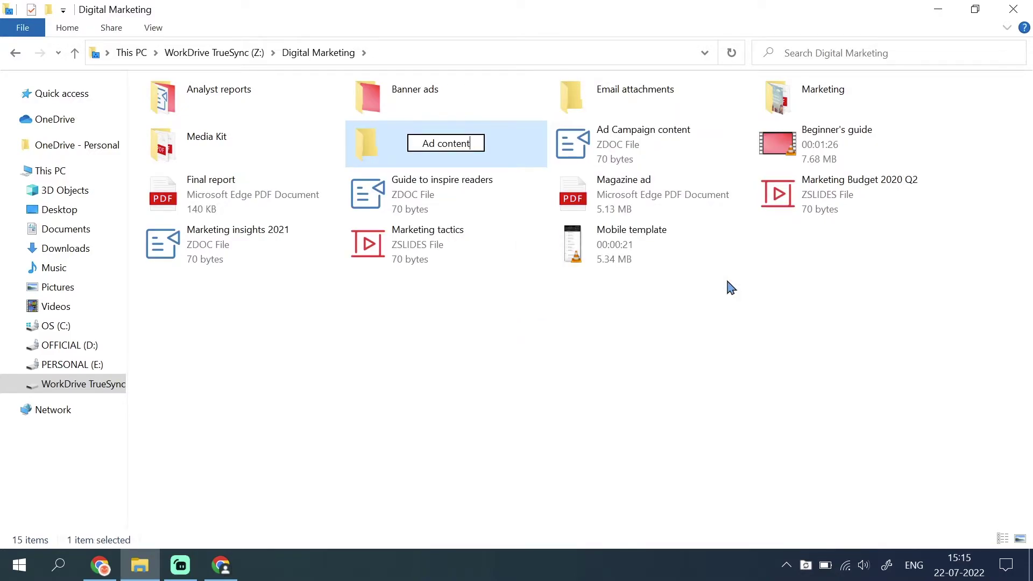
{"action": "key", "text": "Return"}
{"action": "key", "text": "Return"}
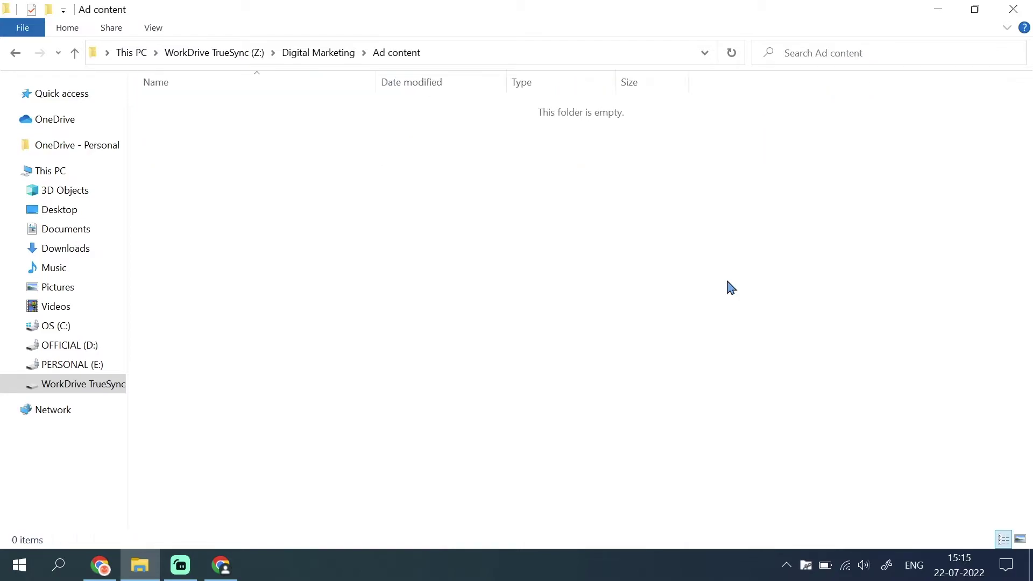
Add a Rich Text file named 'Summary' in Ad content, then show the desktop.
{"action": "right_click", "coordinate": [731, 287]}
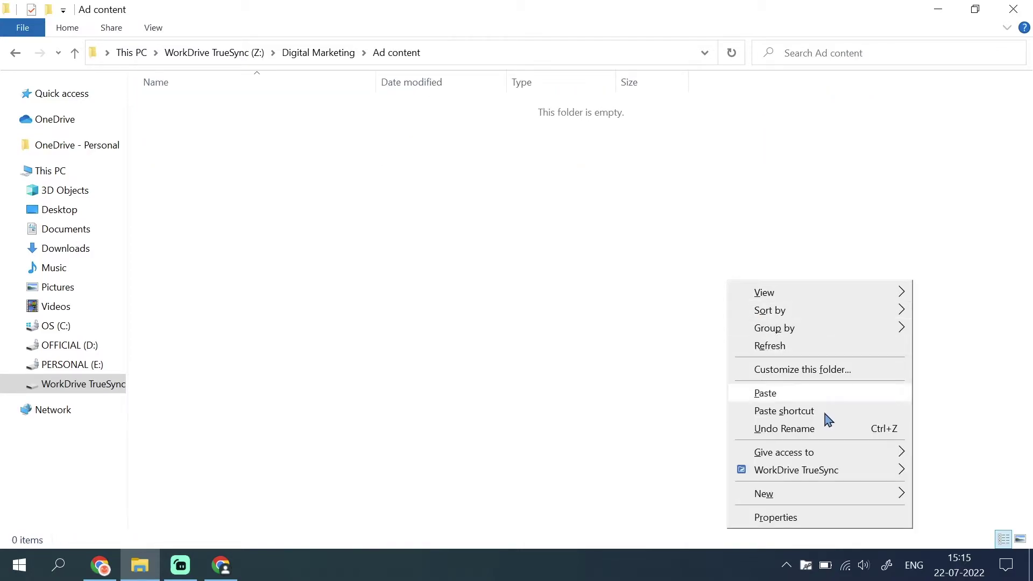
{"action": "mouse_move", "coordinate": [858, 496]}
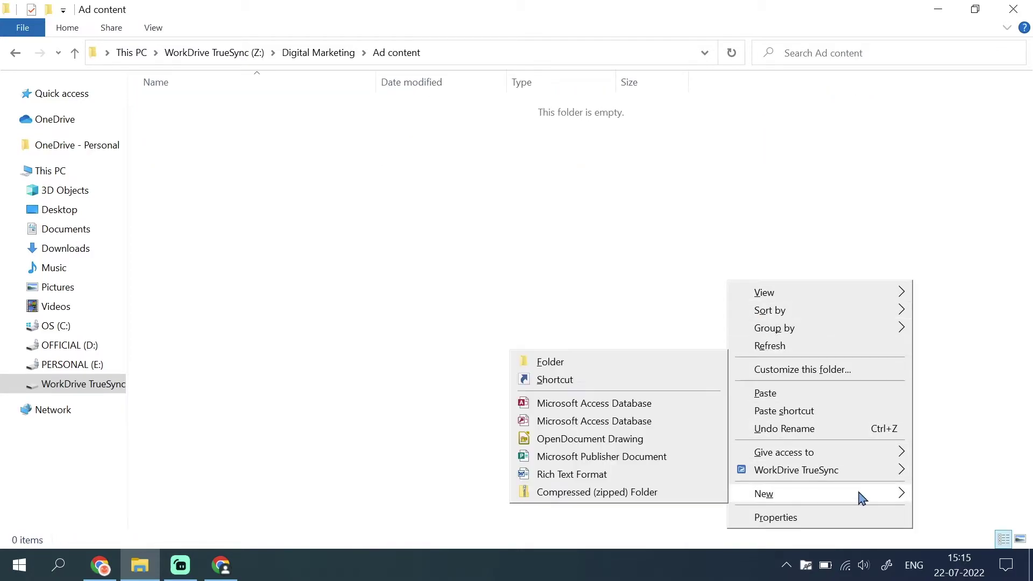
{"action": "left_click", "coordinate": [643, 477]}
{"action": "type", "text": "Summary"}
{"action": "key", "text": "Return"}
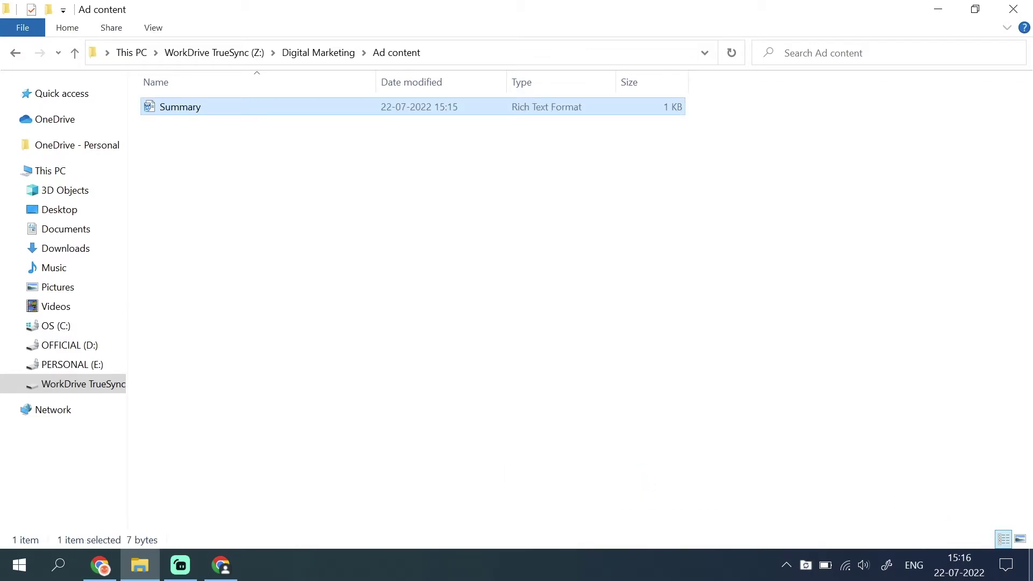
{"action": "left_click", "coordinate": [1030, 565]}
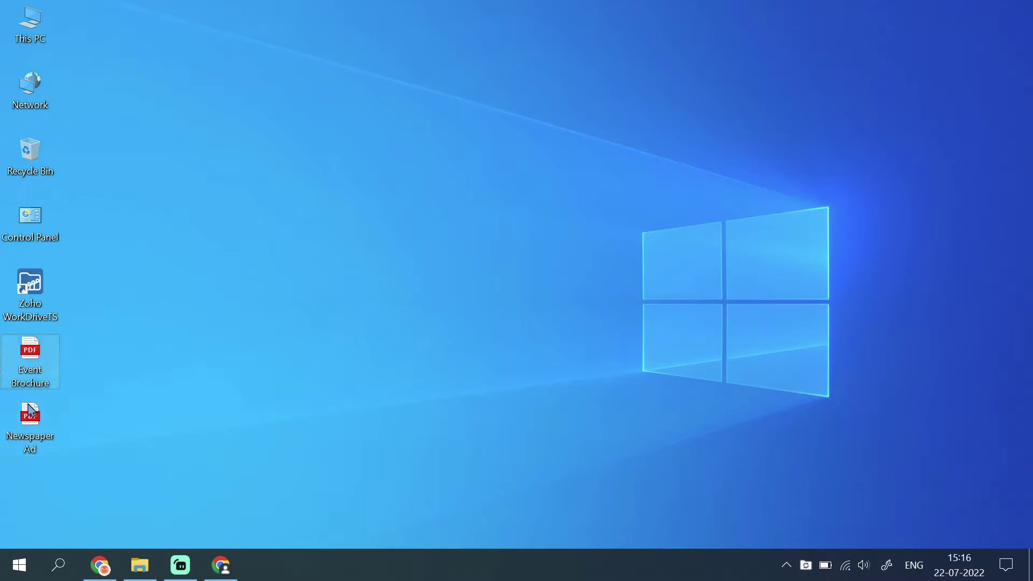
Drag the Event Brochure and Newspaper Ad PDFs from the desktop into Ad content.
{"action": "left_click", "coordinate": [34, 423]}
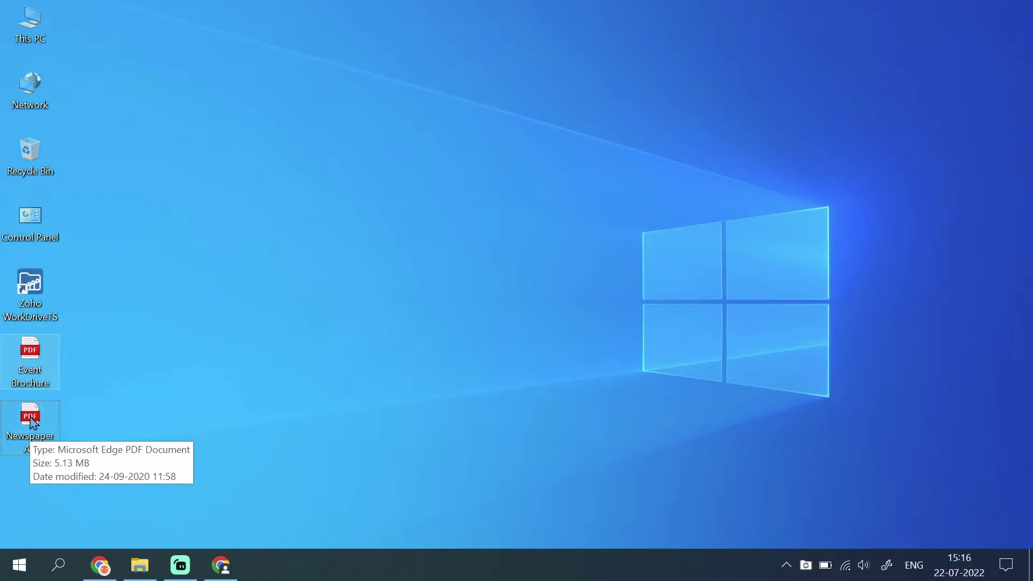
{"action": "left_click_drag", "start_coordinate": [33, 422], "coordinate": [260, 289]}
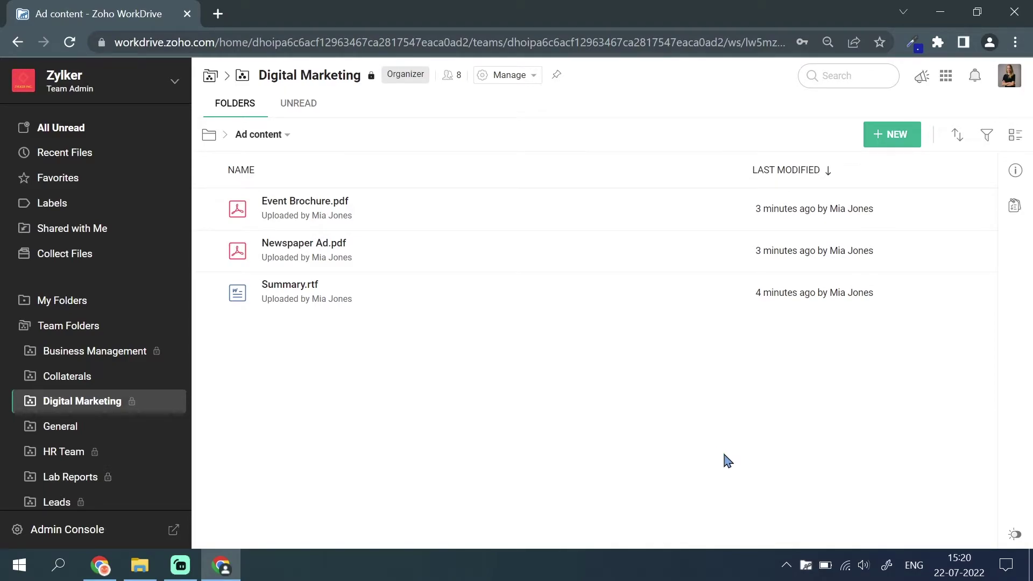
Create a new Writer document from the TrueSync panel titled 'Guide to stay healthy'.
{"action": "left_click", "coordinate": [807, 568]}
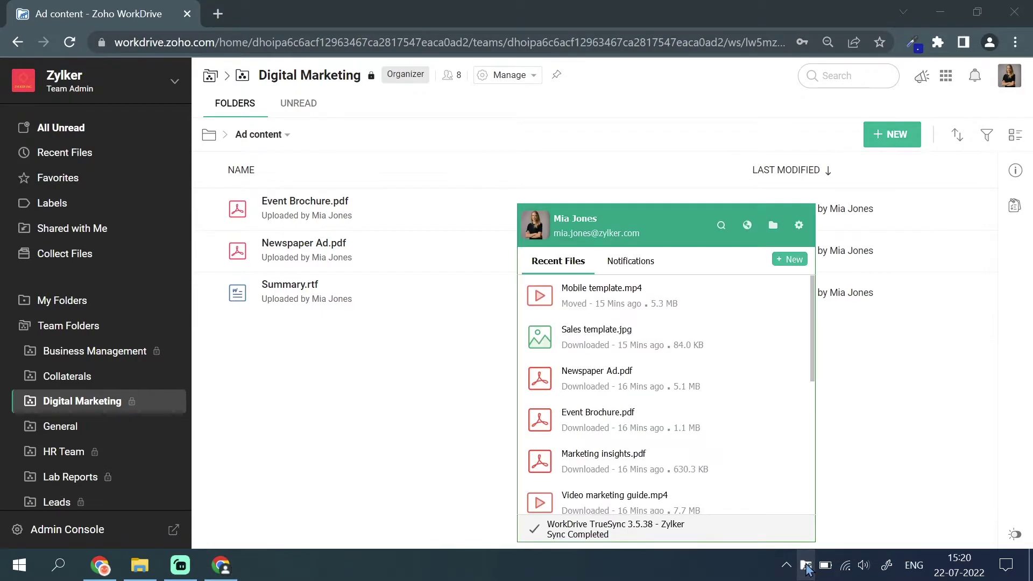
{"action": "left_click", "coordinate": [804, 260]}
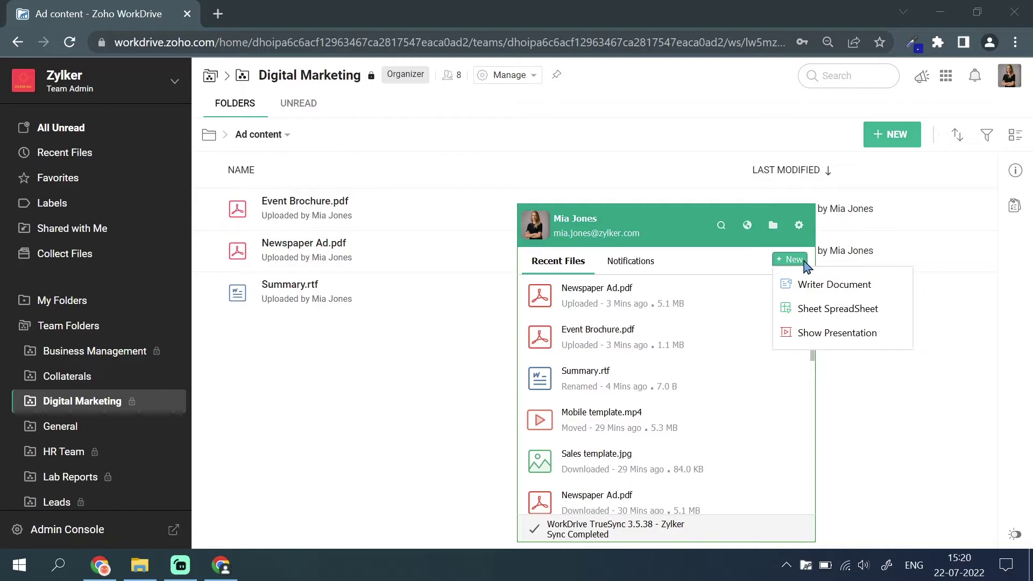
{"action": "left_click", "coordinate": [812, 283]}
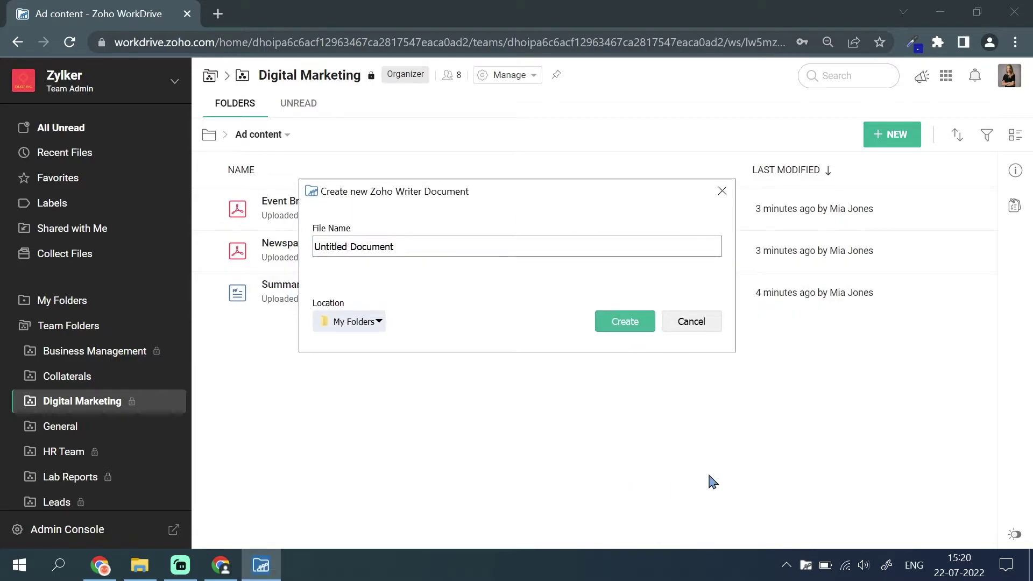
{"action": "key", "text": "Escape"}
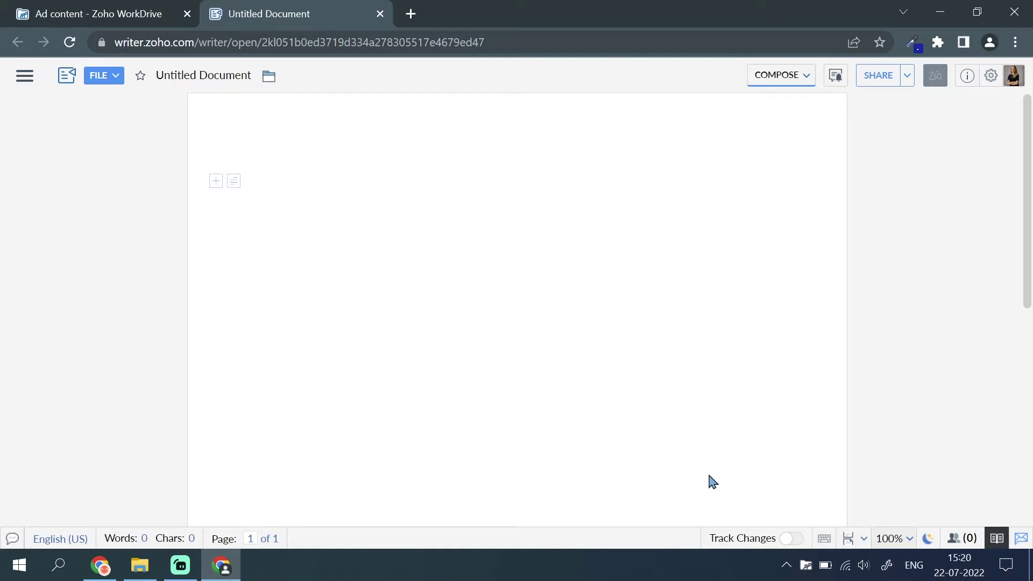
{"action": "type", "text": "Guide to stay healthy"}
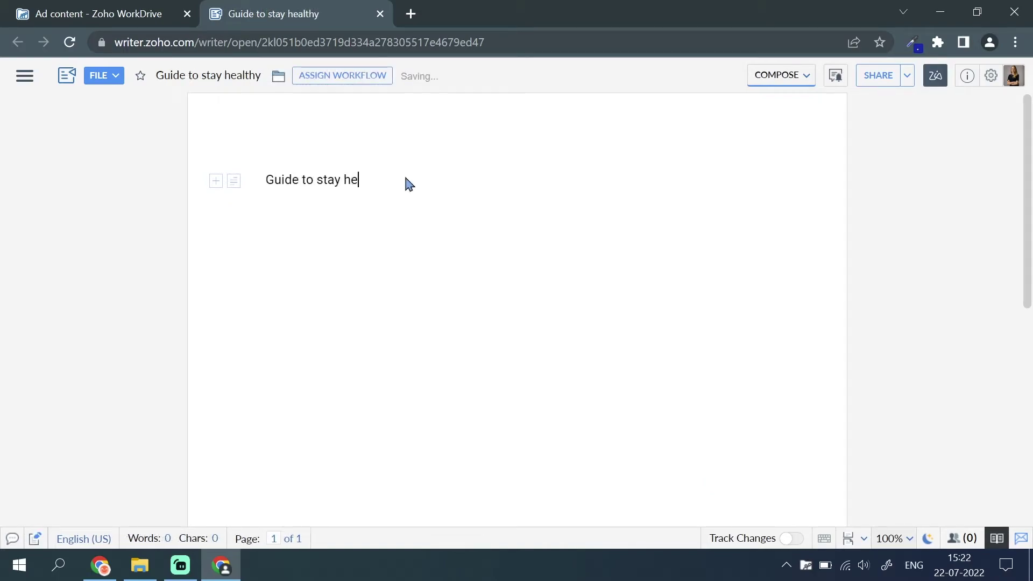
Go back to the Digital Marketing folder in WorkDrive to see the new document.
{"action": "left_click", "coordinate": [121, 11]}
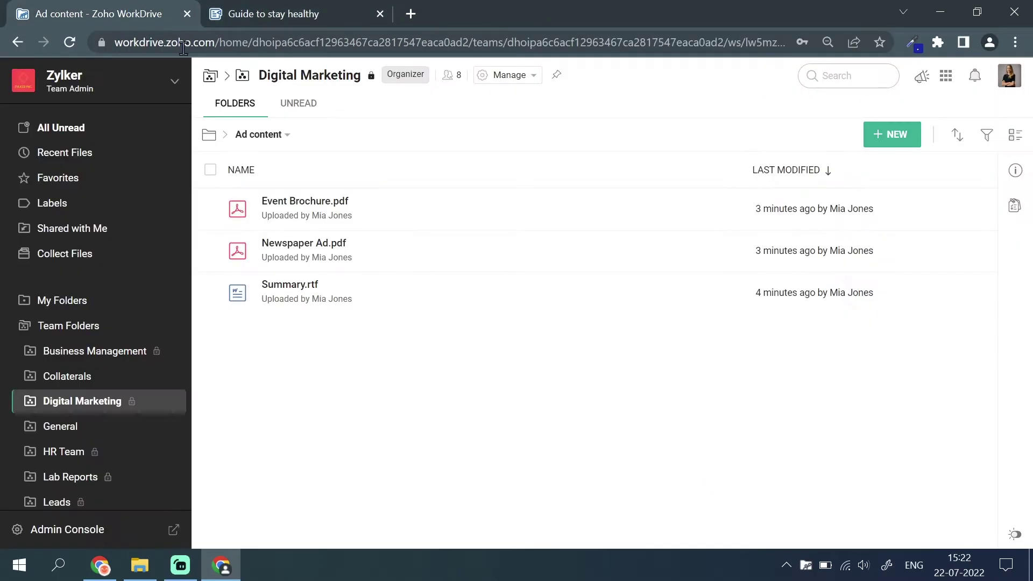
{"action": "left_click", "coordinate": [210, 137]}
{"action": "scroll", "coordinate": [924, 283], "scroll_direction": "down", "scroll_amount": 5}
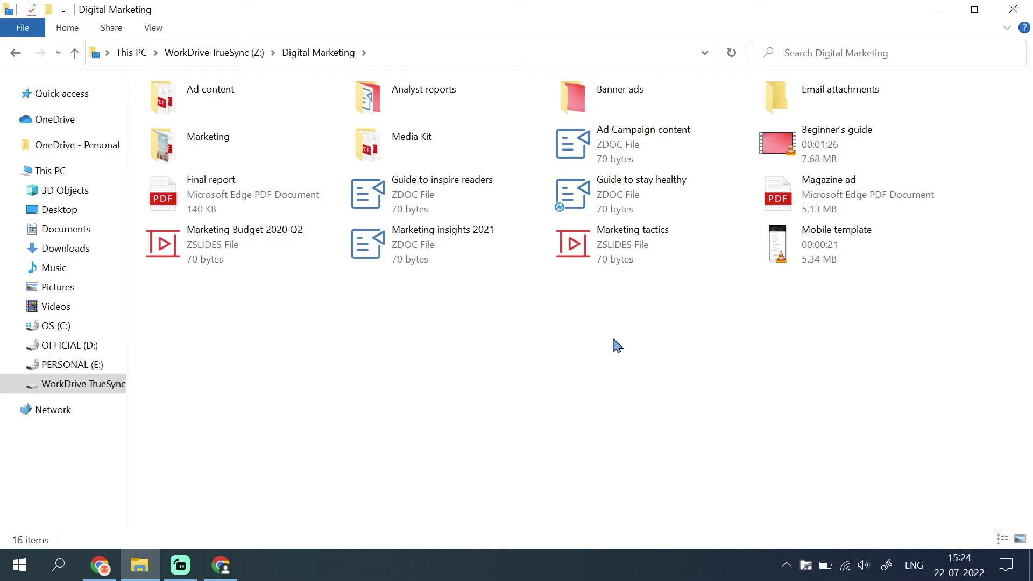
Set the Mobile template video to Available offline through the WorkDrive TrueSync options.
{"action": "left_click", "coordinate": [849, 249]}
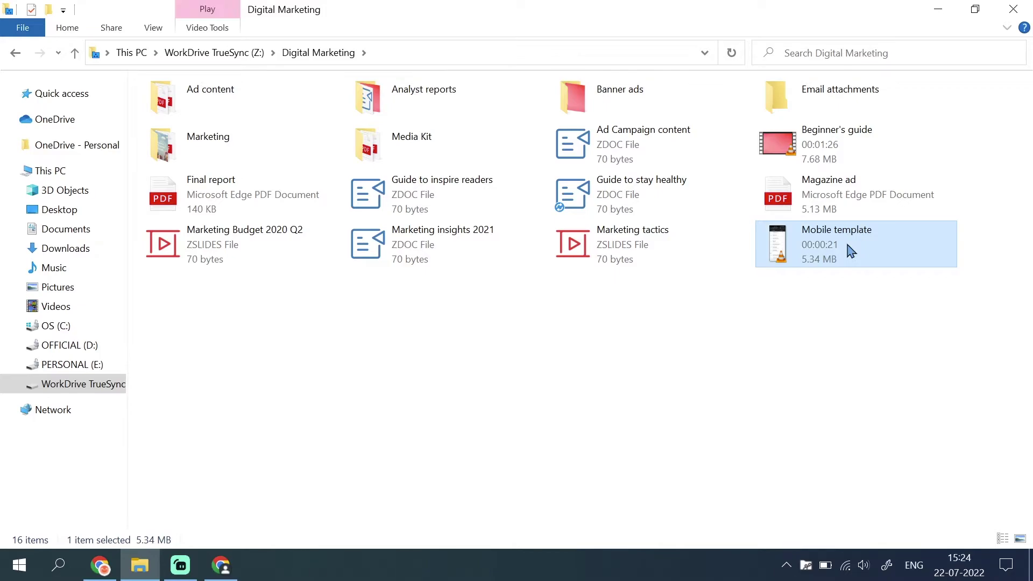
{"action": "right_click", "coordinate": [848, 247]}
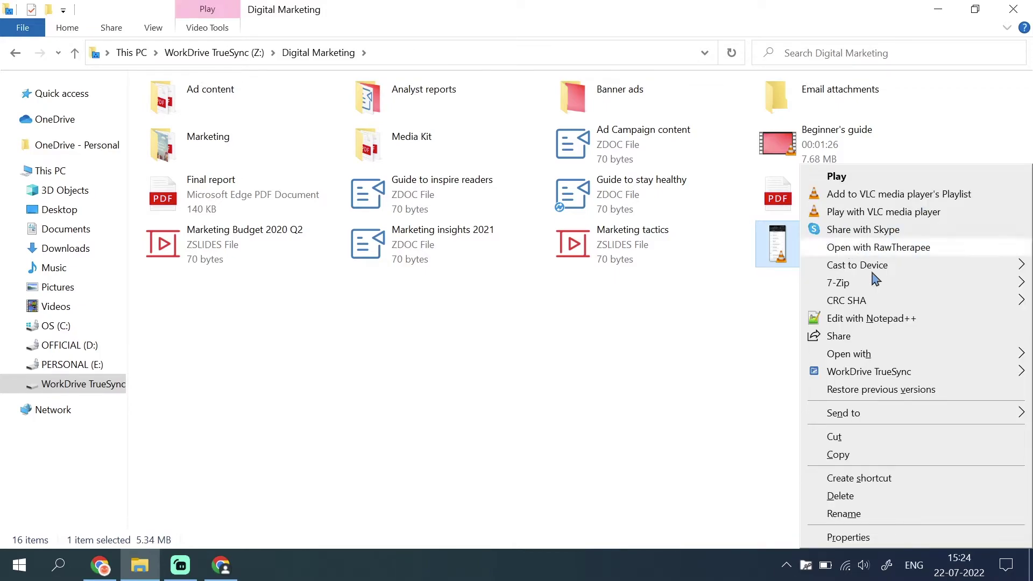
{"action": "mouse_move", "coordinate": [914, 380]}
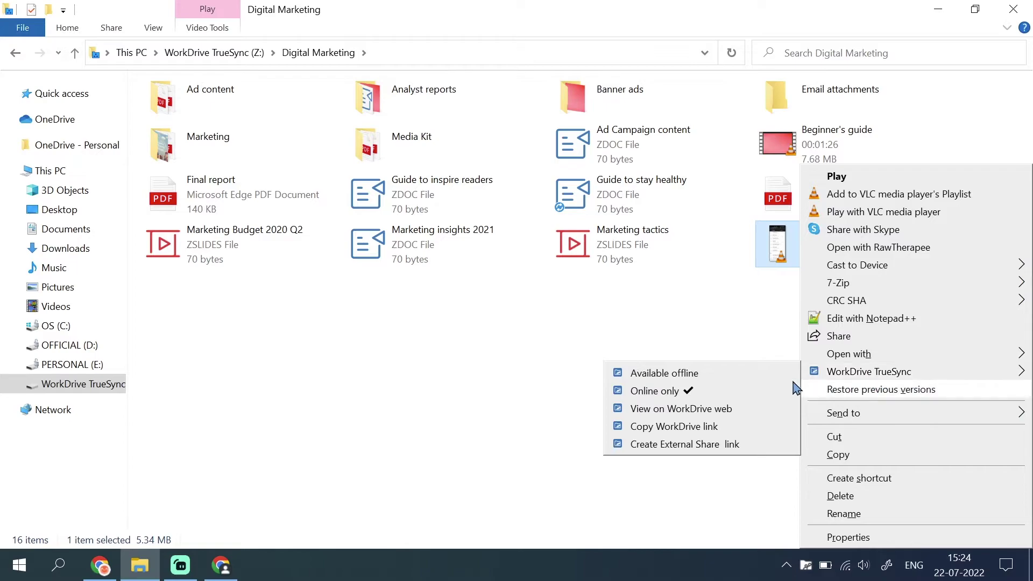
{"action": "left_click", "coordinate": [749, 380]}
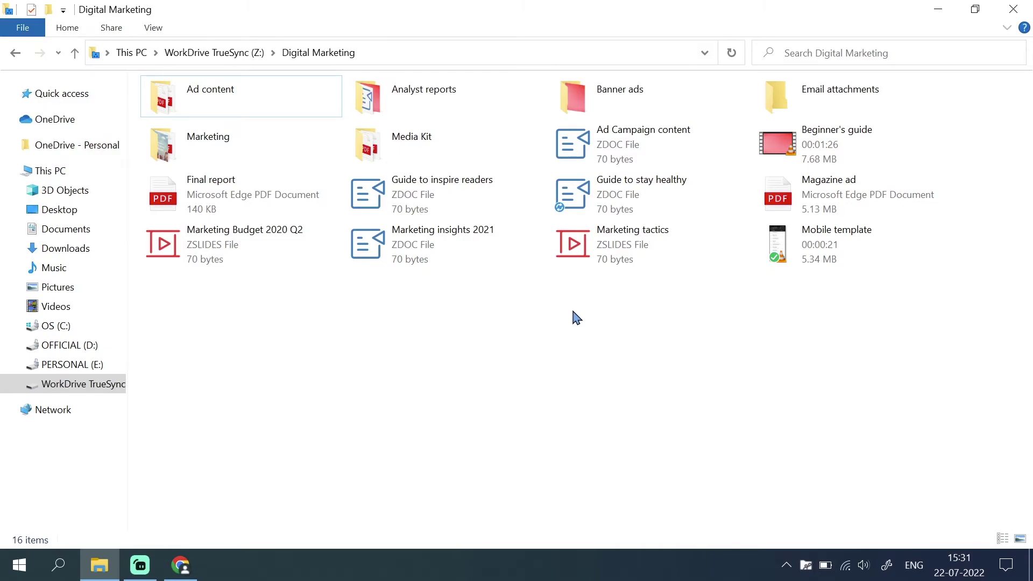
View 'Guide to inspire readers' on WorkDrive web through its WorkDrive TrueSync options.
{"action": "left_click", "coordinate": [482, 213]}
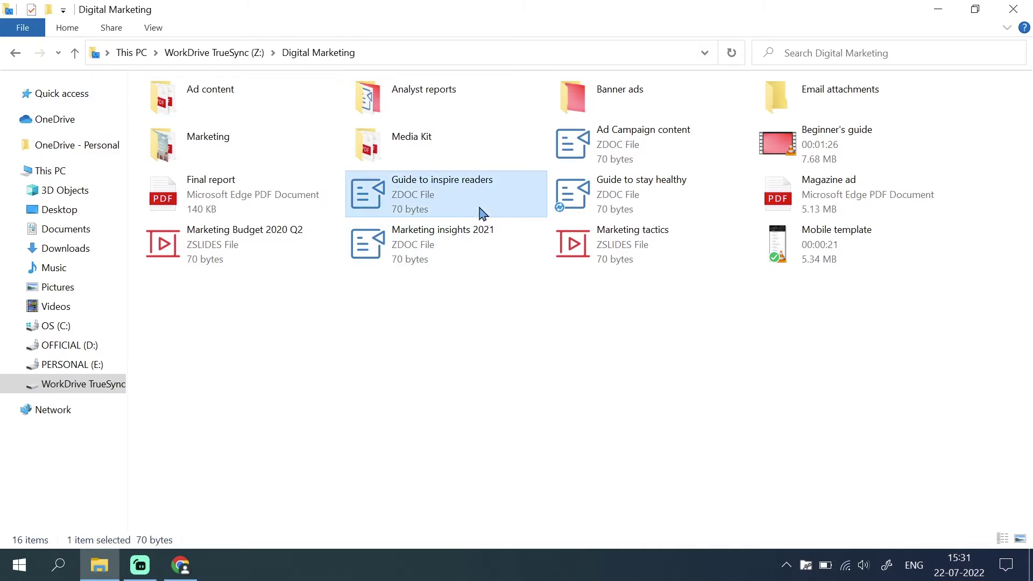
{"action": "right_click", "coordinate": [482, 213]}
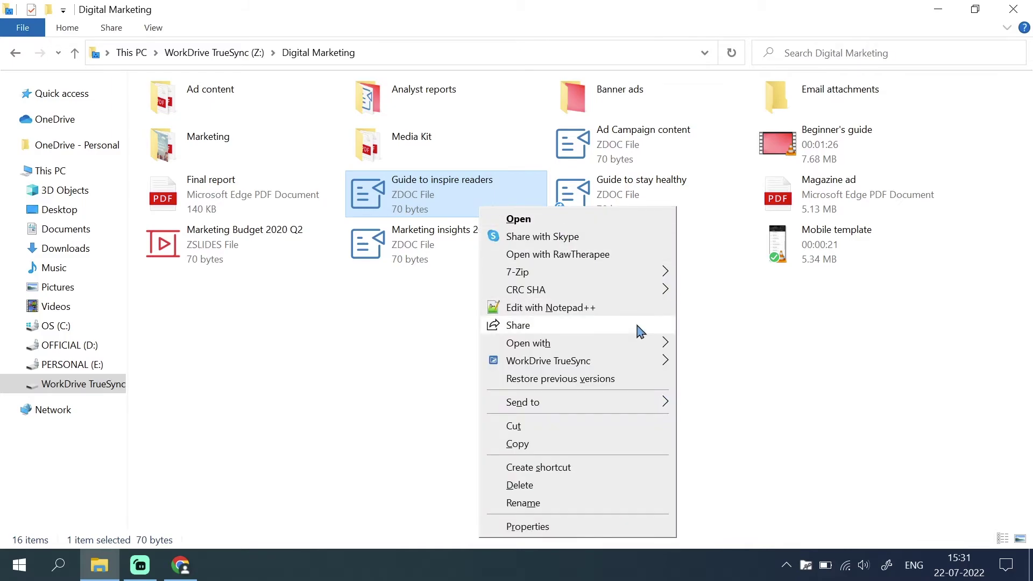
{"action": "mouse_move", "coordinate": [660, 364]}
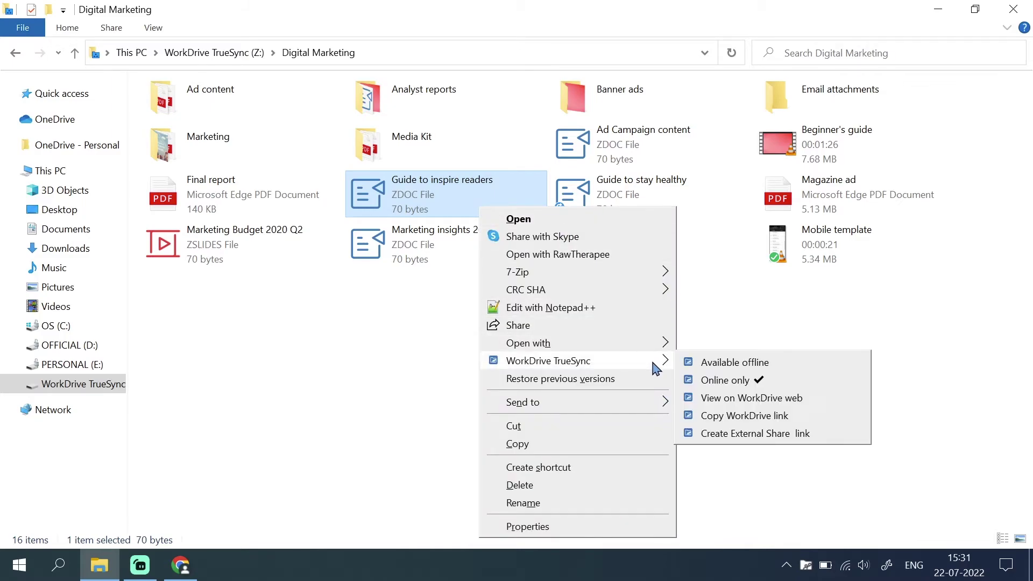
{"action": "left_click", "coordinate": [745, 406]}
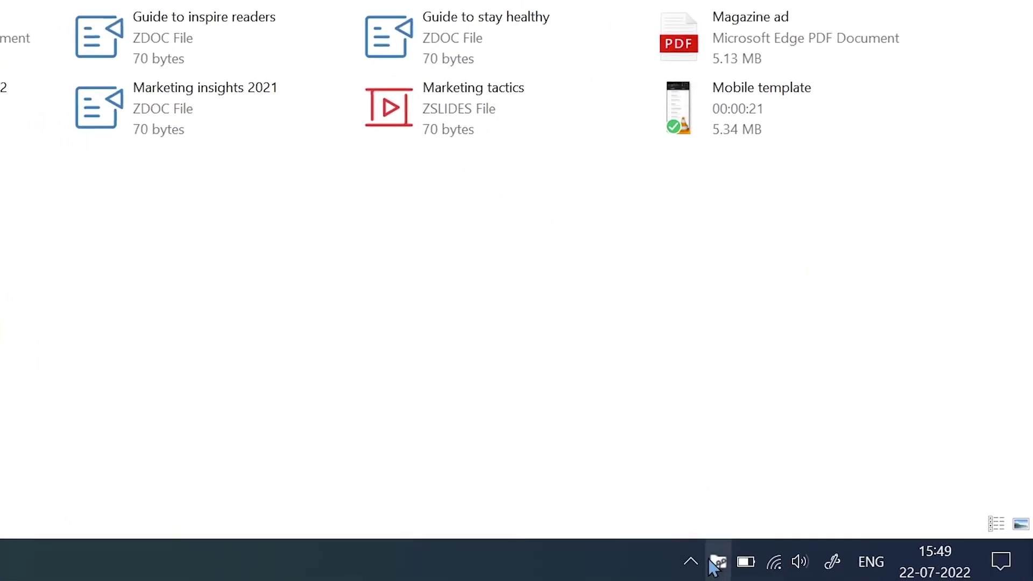
Open TrueSync Preferences from the tray panel's settings gear to view general settings.
{"action": "left_click", "coordinate": [699, 562]}
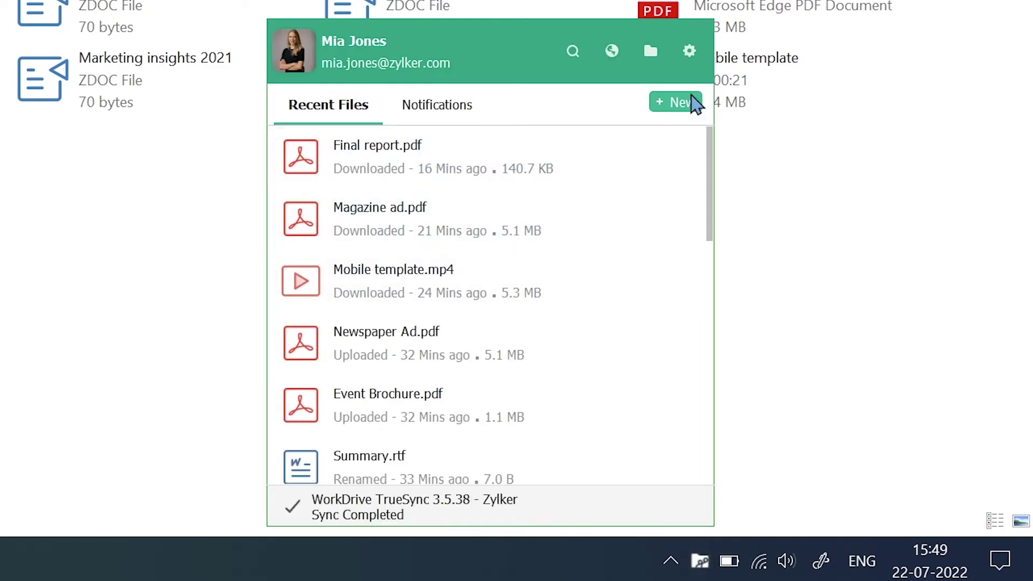
{"action": "left_click", "coordinate": [695, 49]}
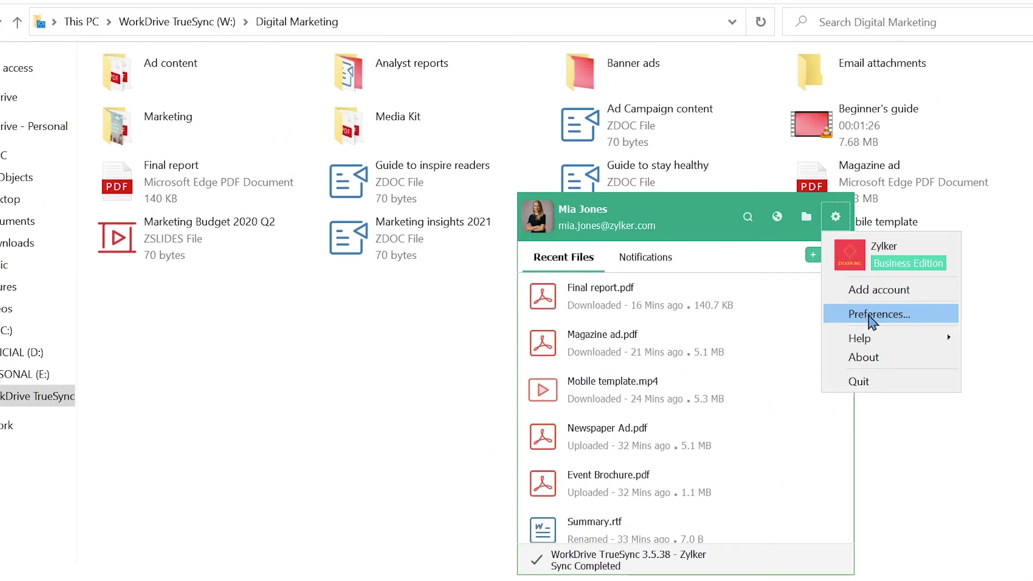
{"action": "left_click", "coordinate": [872, 317]}
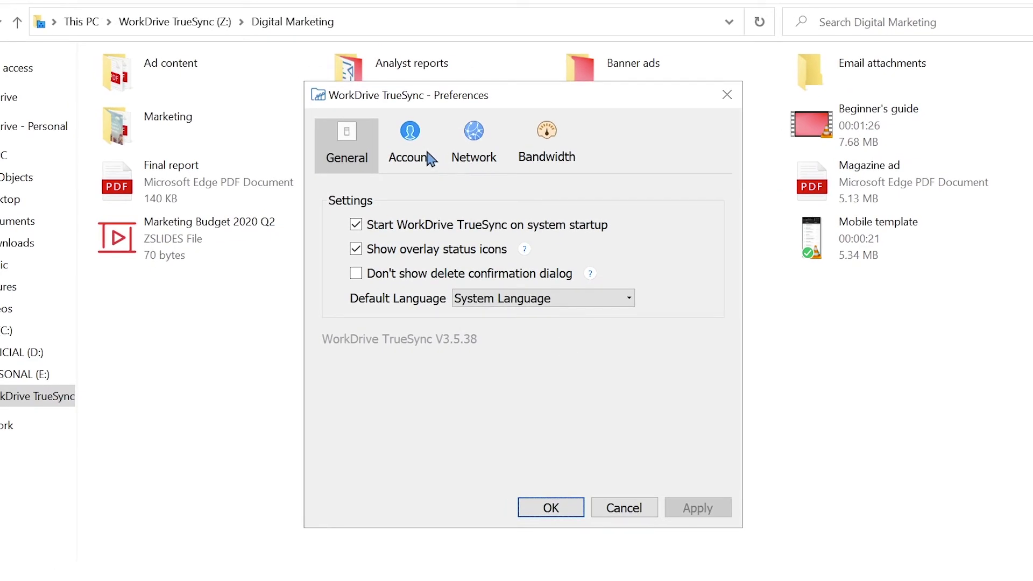
{"action": "left_click", "coordinate": [425, 158]}
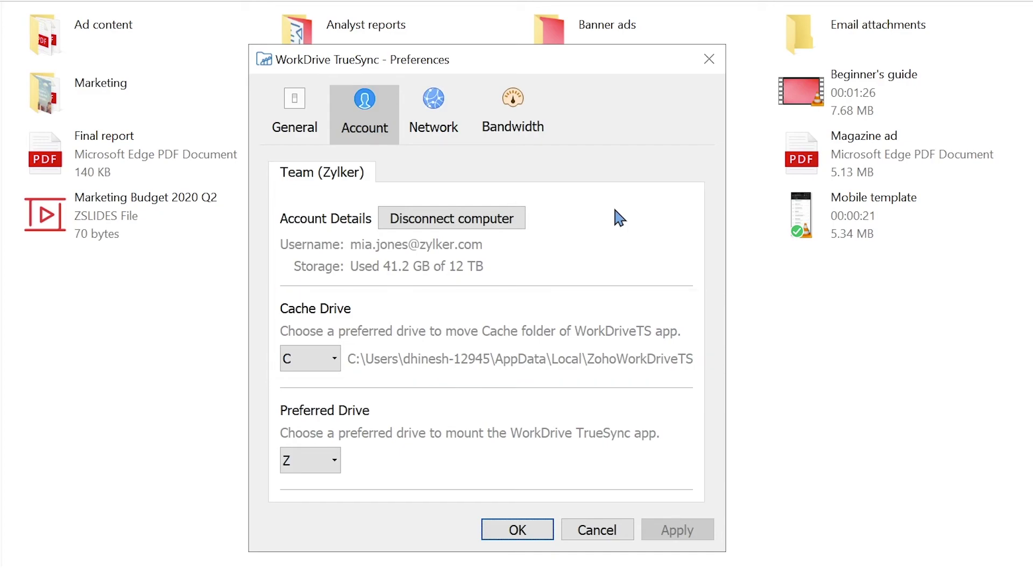
{"action": "left_click", "coordinate": [336, 462]}
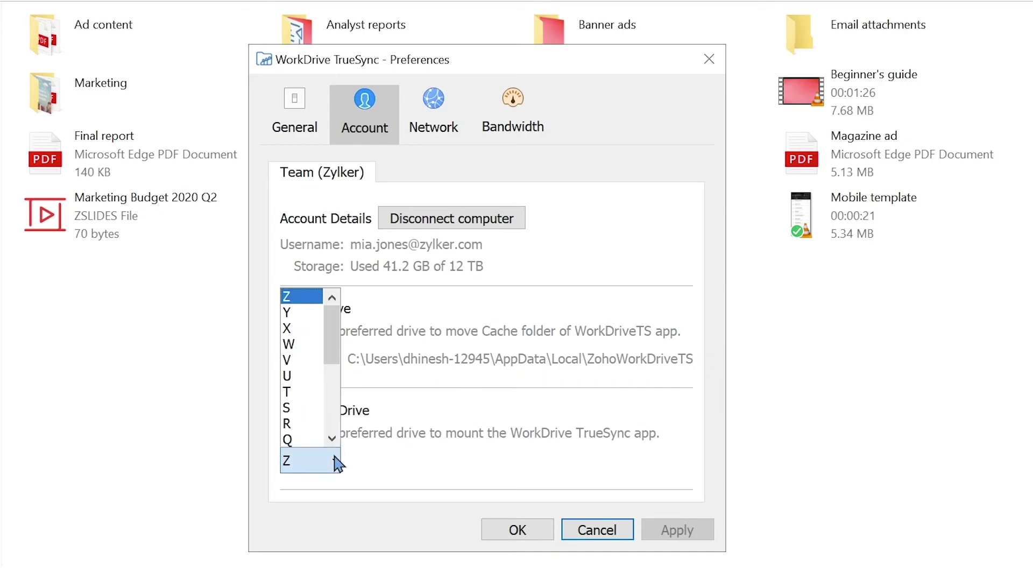
{"action": "left_click", "coordinate": [317, 346]}
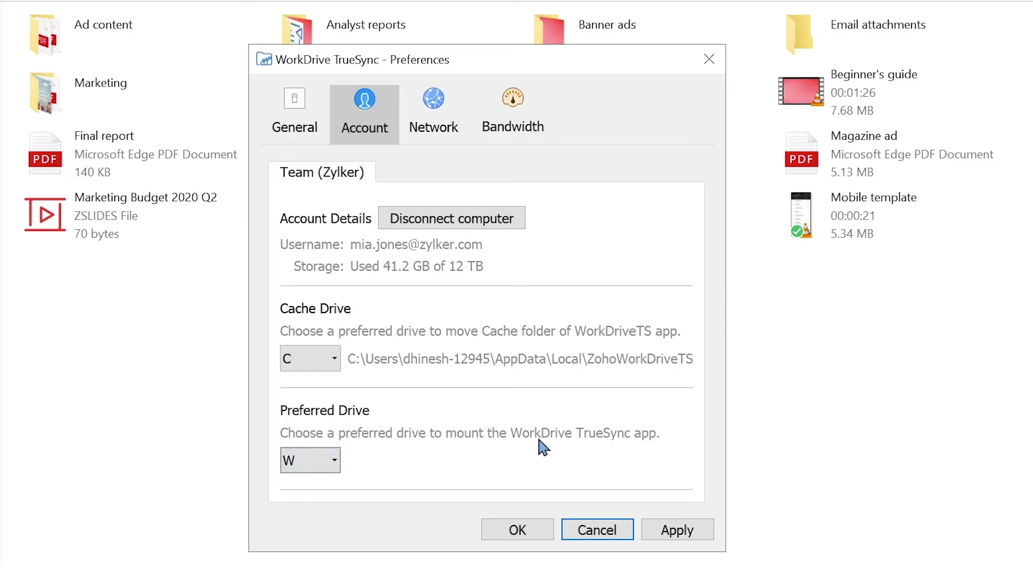
{"action": "left_click", "coordinate": [672, 532]}
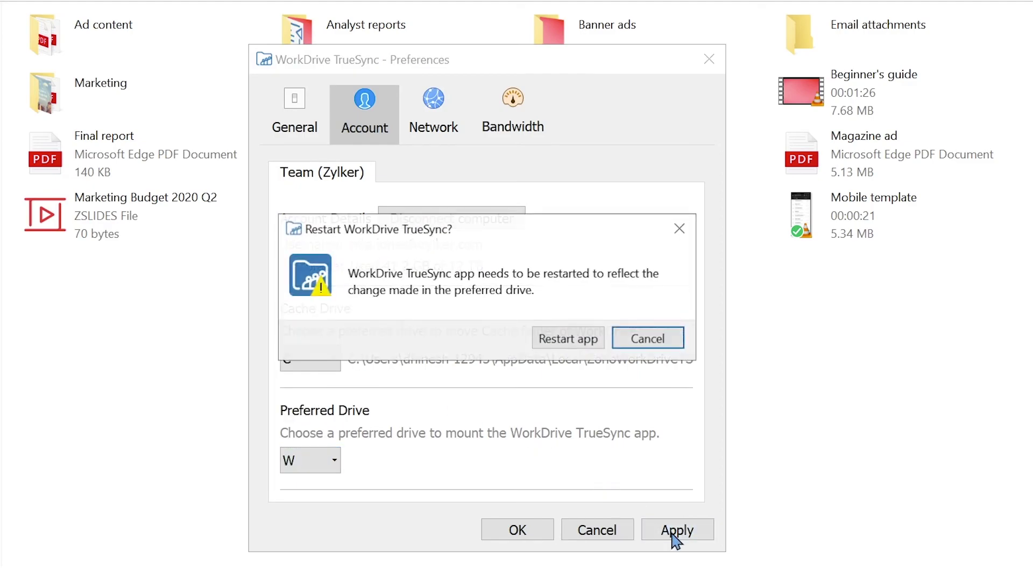
{"action": "left_click", "coordinate": [648, 338]}
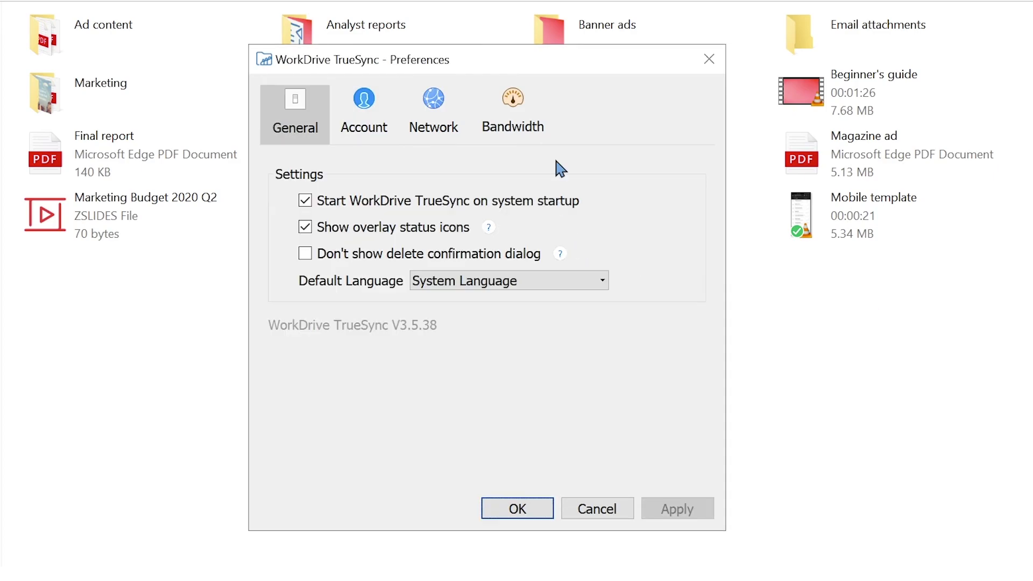
On the Bandwidth tab, lower the Upload Speed slider from High to Medium, leaving download at High.
{"action": "left_click", "coordinate": [530, 130]}
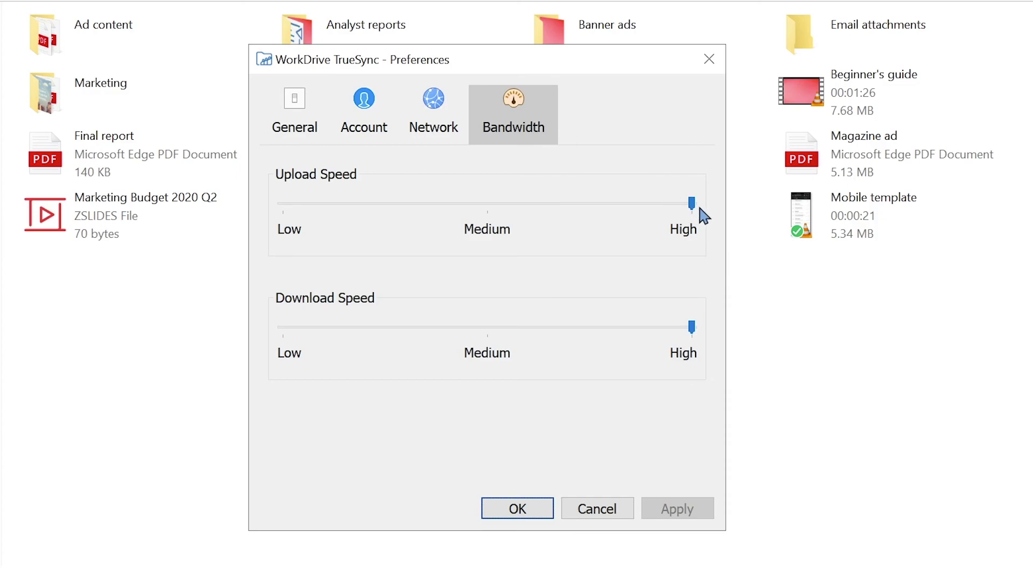
{"action": "left_click_drag", "start_coordinate": [693, 207], "coordinate": [488, 207]}
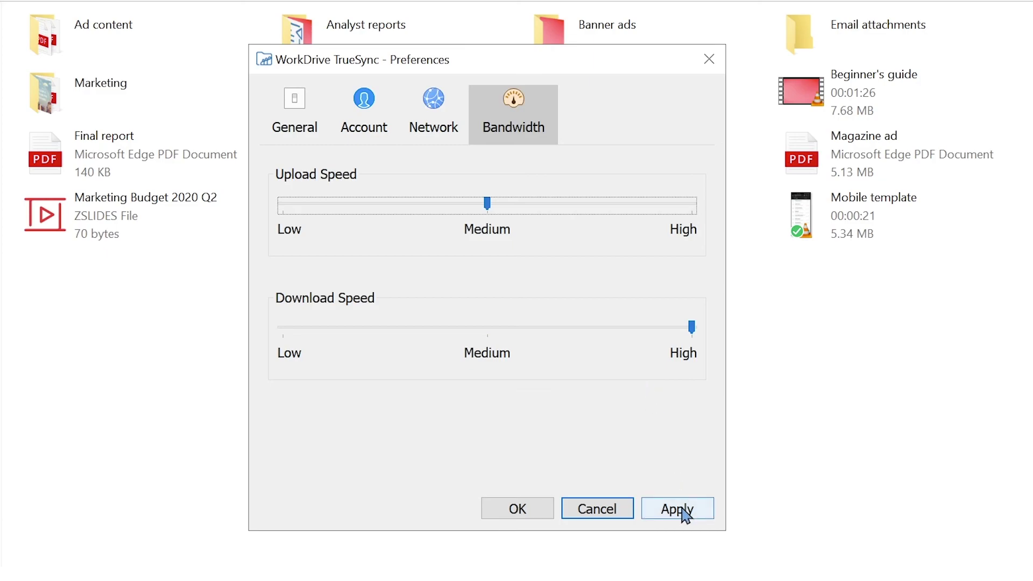